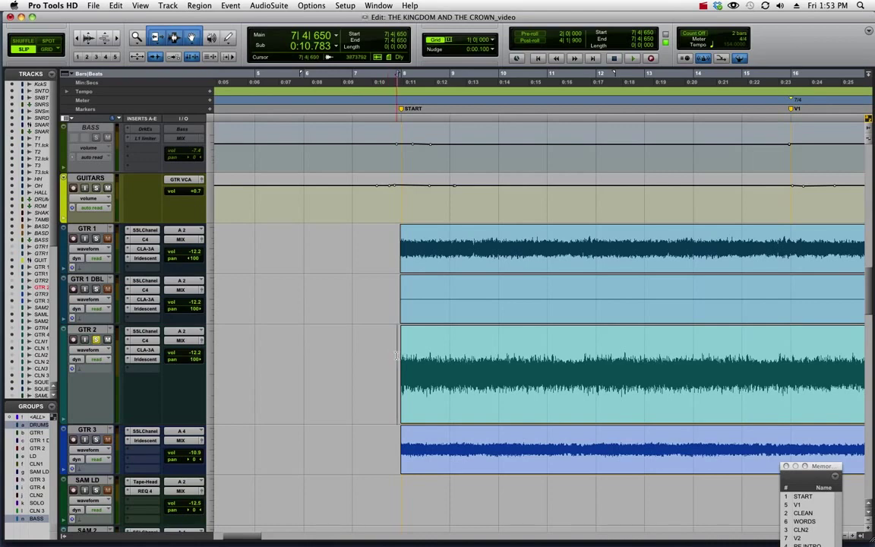
- Play the guitars from the START marker, then select about four bars from the GTR 2 clip start
key(space)
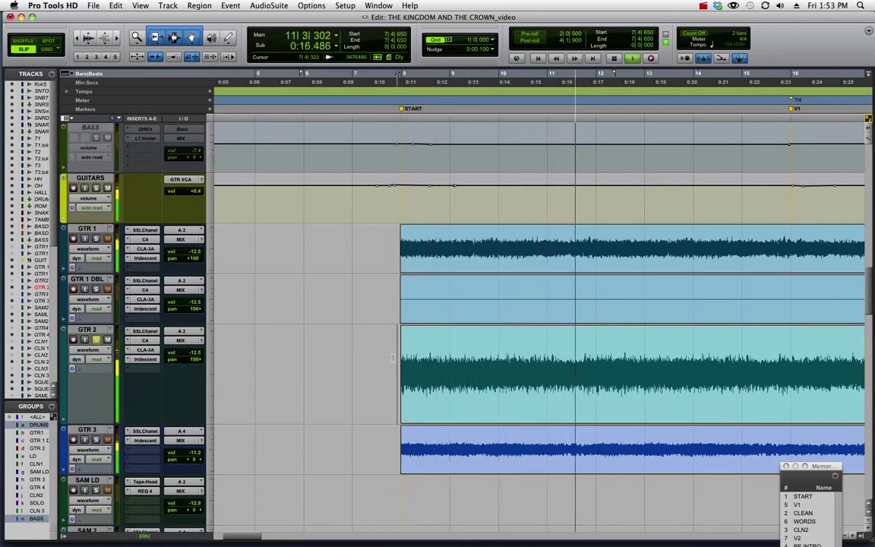
key(space)
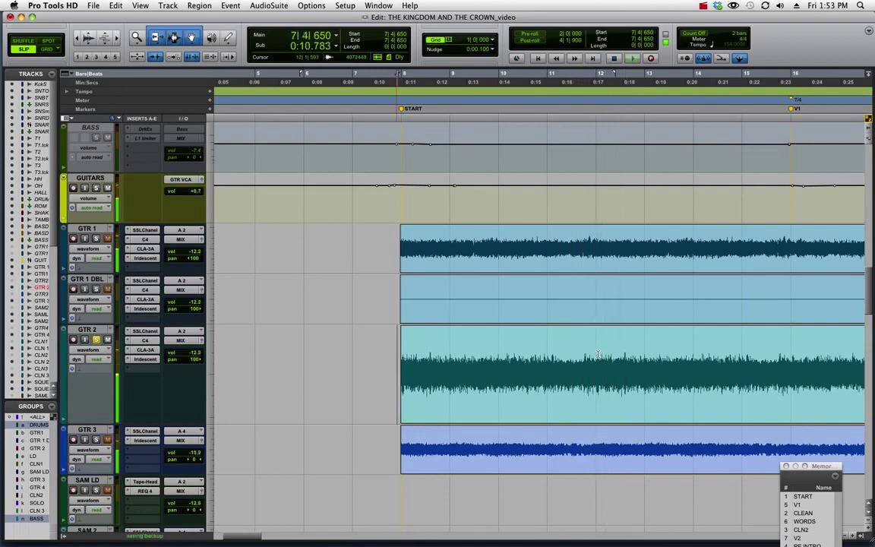
drag(598, 353, 398, 355)
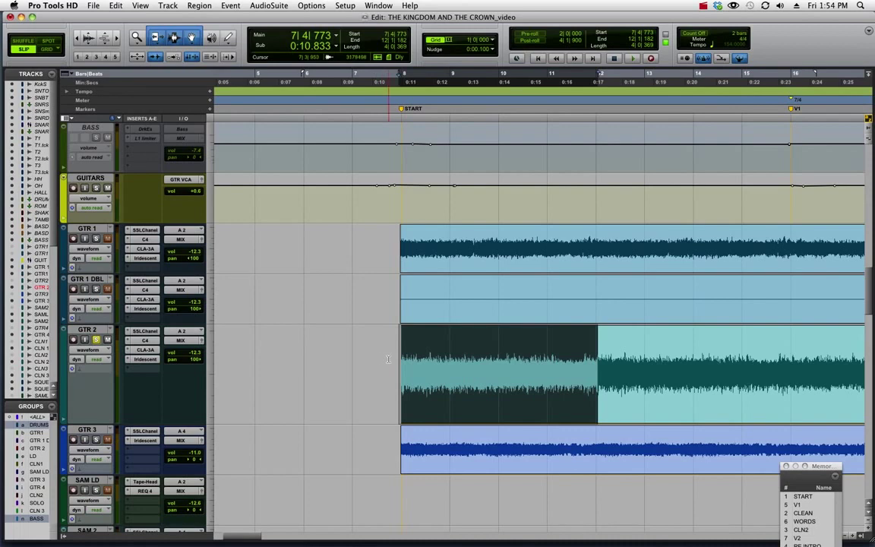
- Insert AIR Kill EQ (mono) on a free GTR 2 insert and load preset 14 Sweep Wide Band
click(388, 358)
click(142, 367)
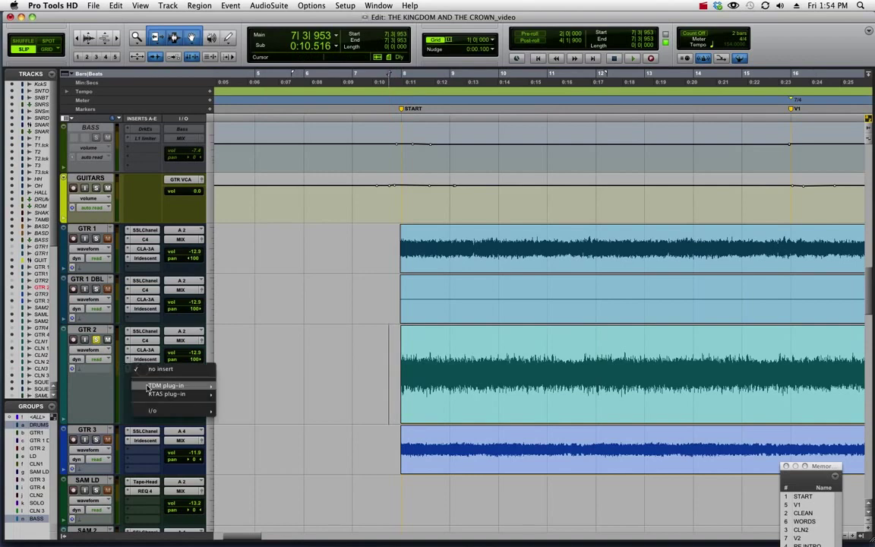
mouse_move(171, 393)
mouse_move(251, 435)
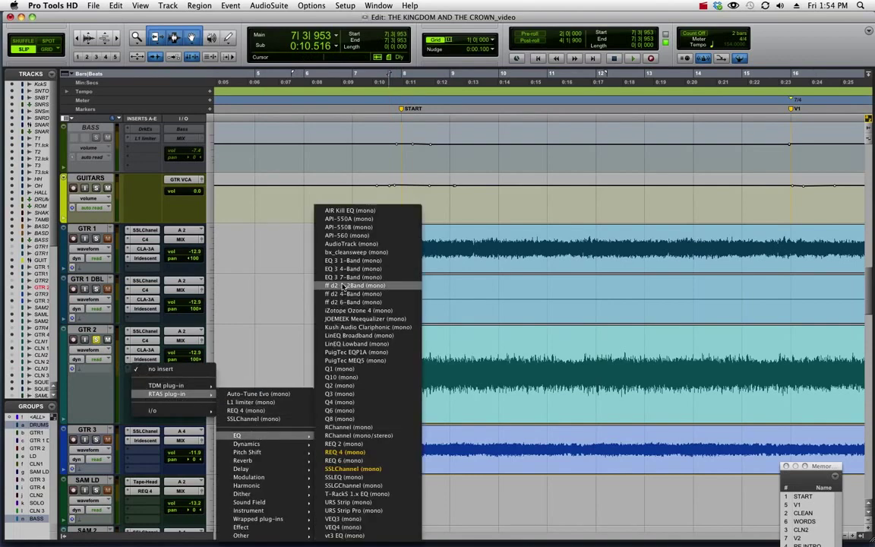
click(366, 209)
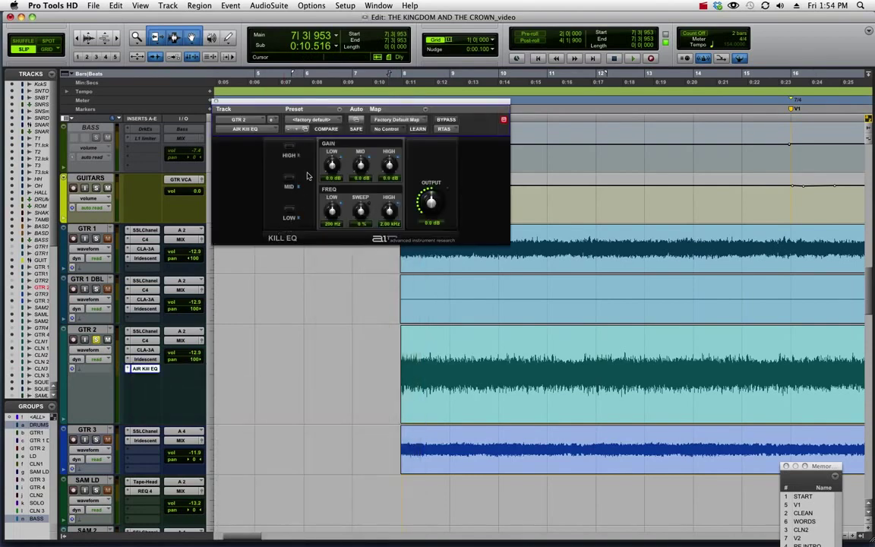
click(318, 120)
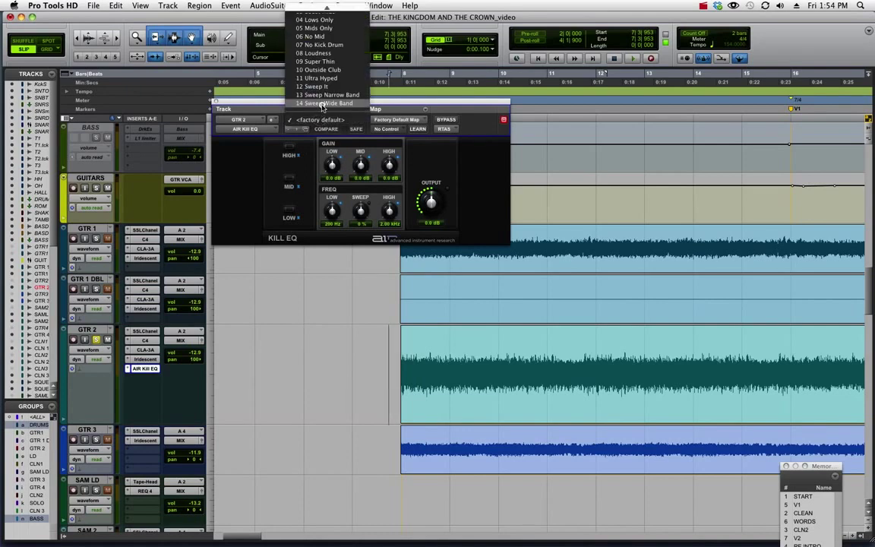
click(302, 105)
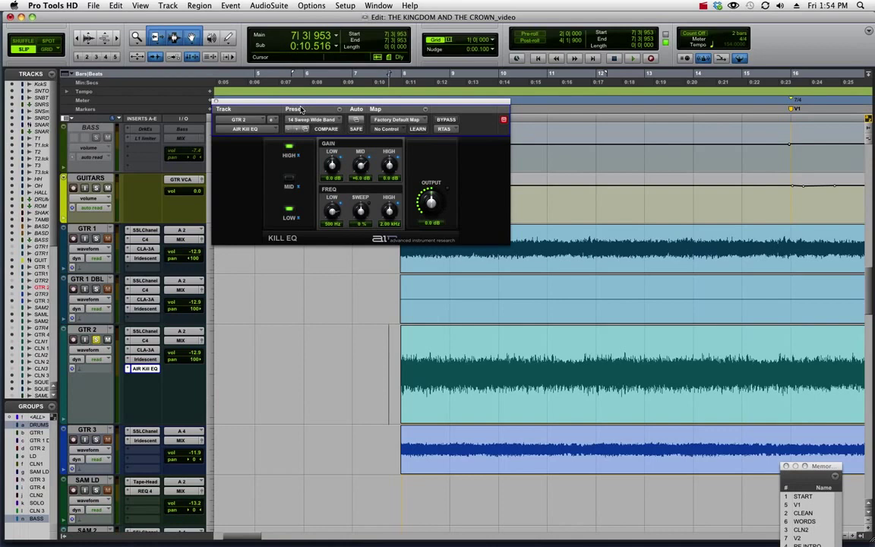
- Play from the GTR 2 clip start while moving the SWEEP knob, then return it to 0 %
click(395, 350)
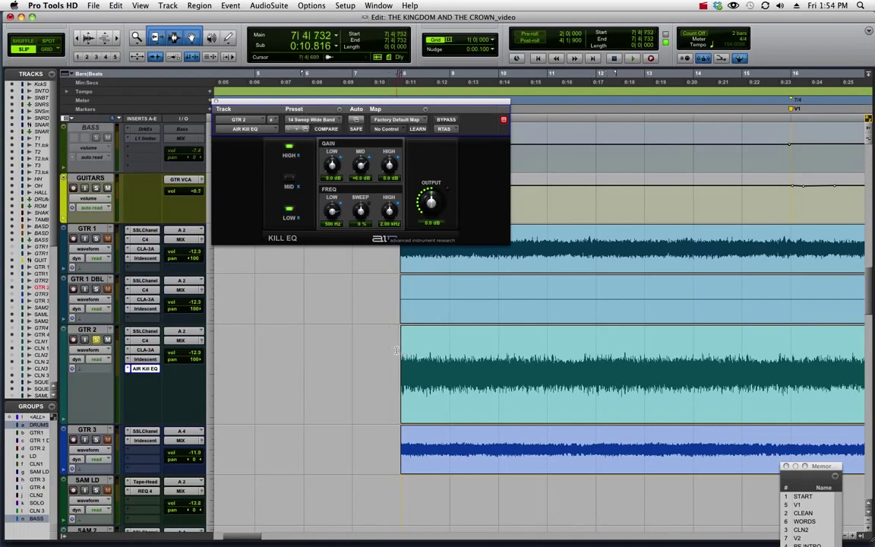
key(space)
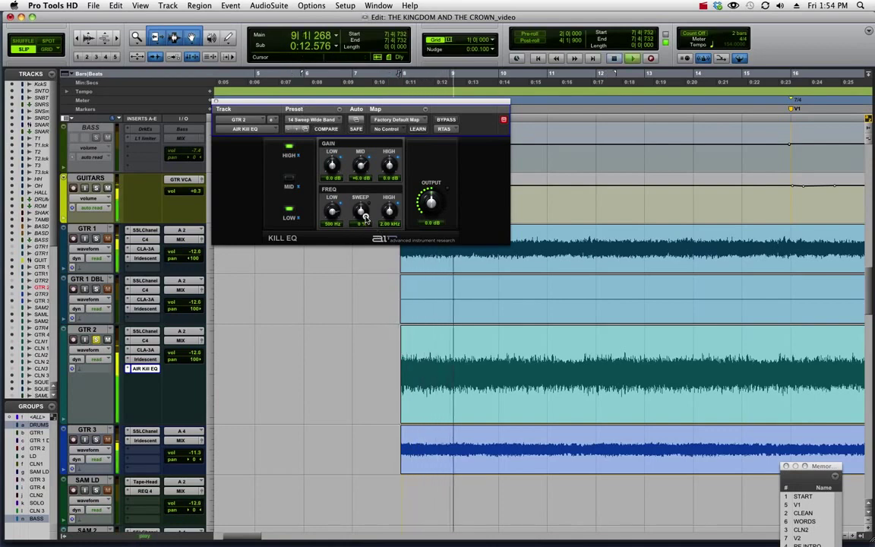
mouse_move(364, 218)
mouse_down()
mouse_move(363, 232)
mouse_move(361, 216)
mouse_up()
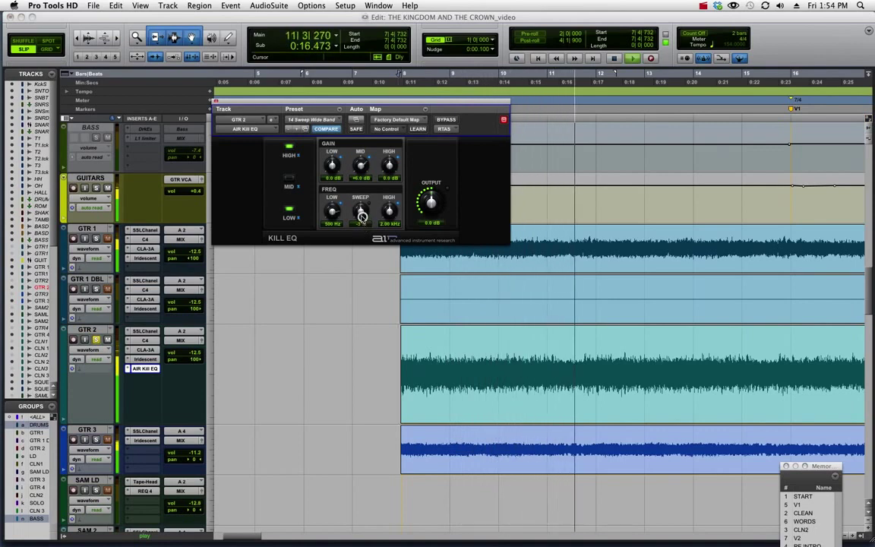
key(space)
alt+click(361, 216)
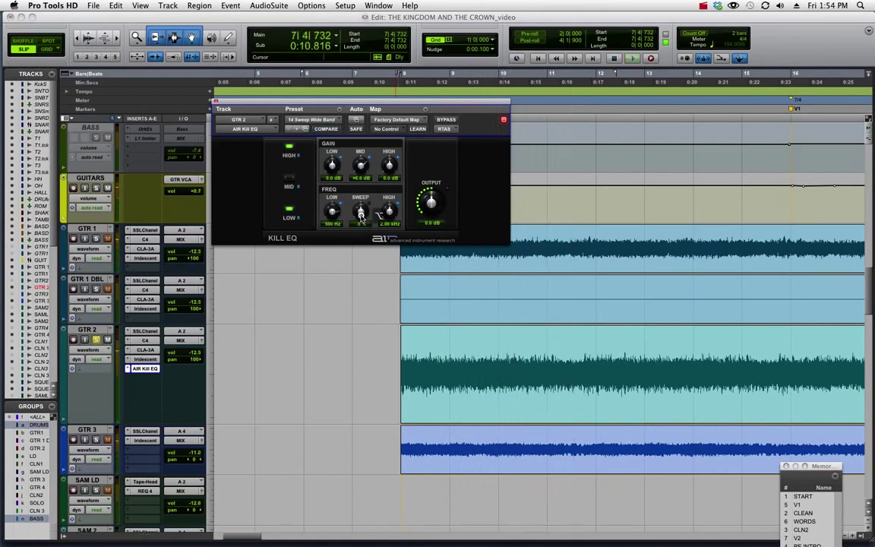
- Enable automation for the Kill EQ Master Bypass and display its MasterBypass lane on GTR 2
right_click(447, 123)
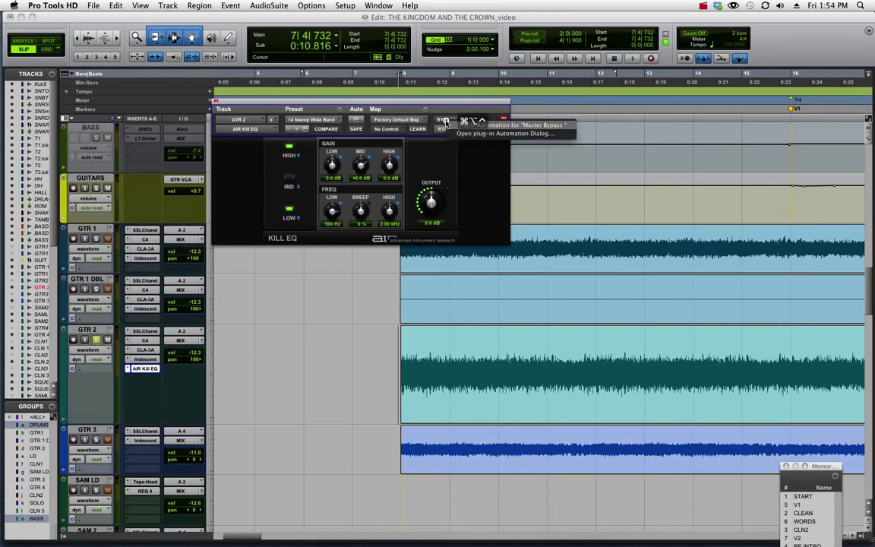
click(492, 126)
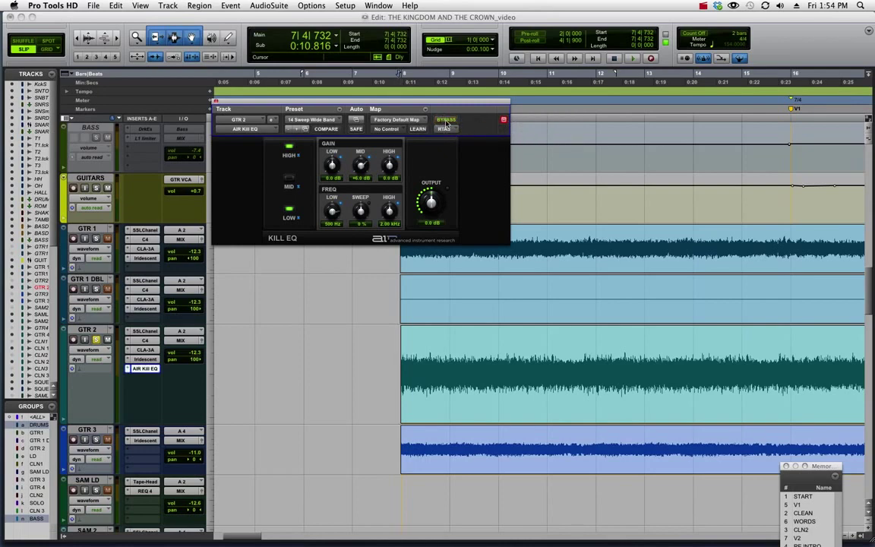
click(98, 352)
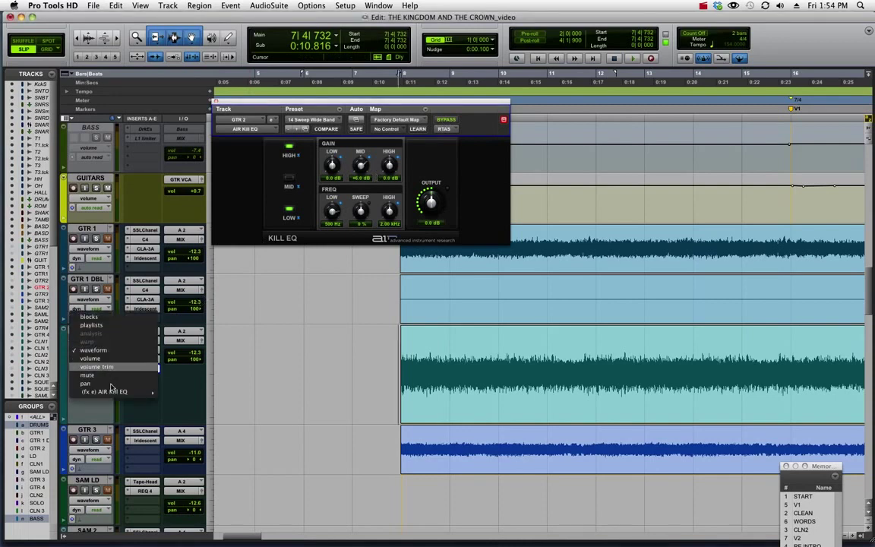
mouse_move(110, 393)
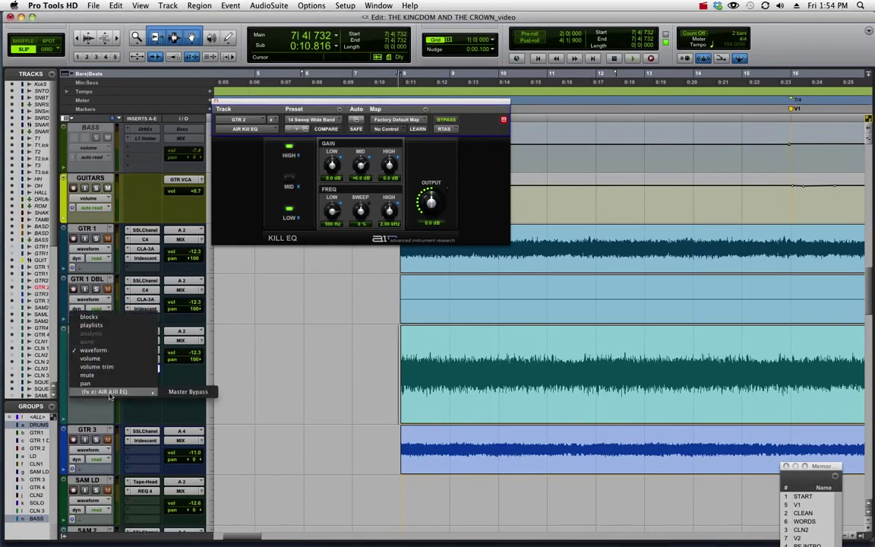
click(169, 392)
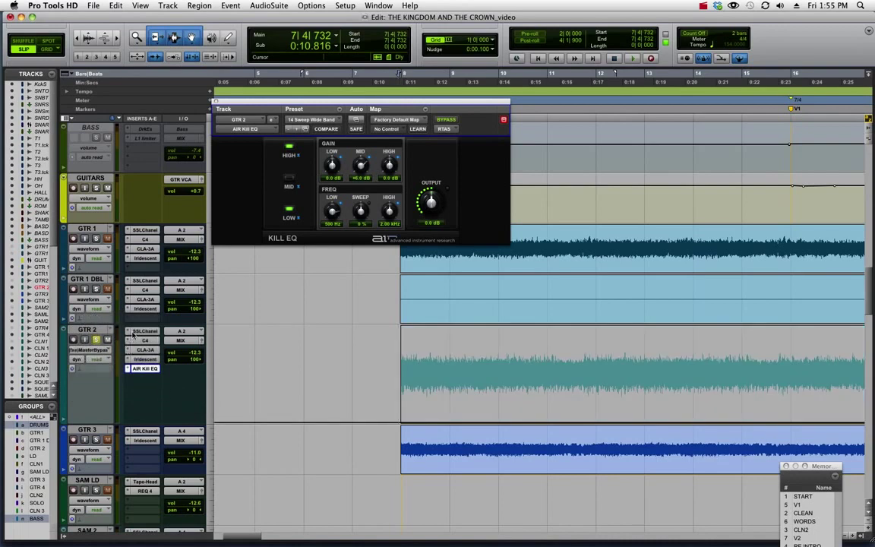
click(86, 352)
click(95, 279)
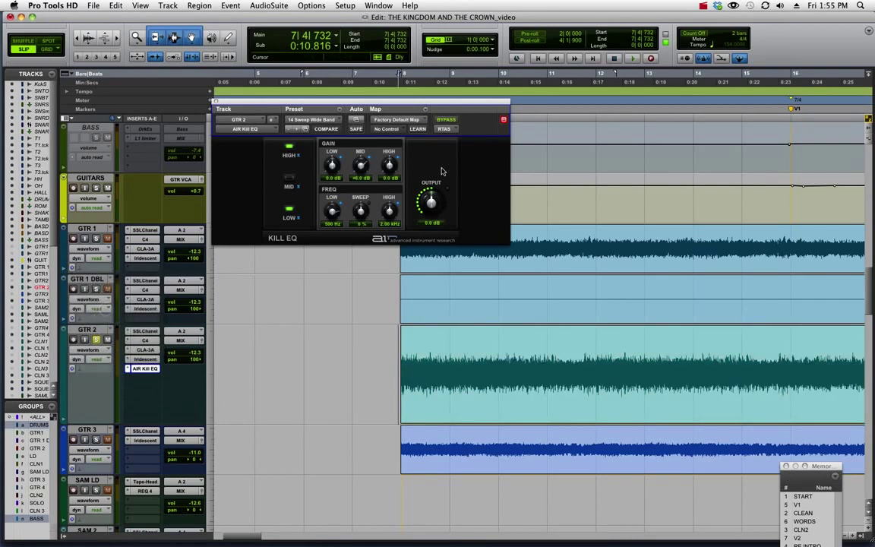
ctrl+super+click(448, 122)
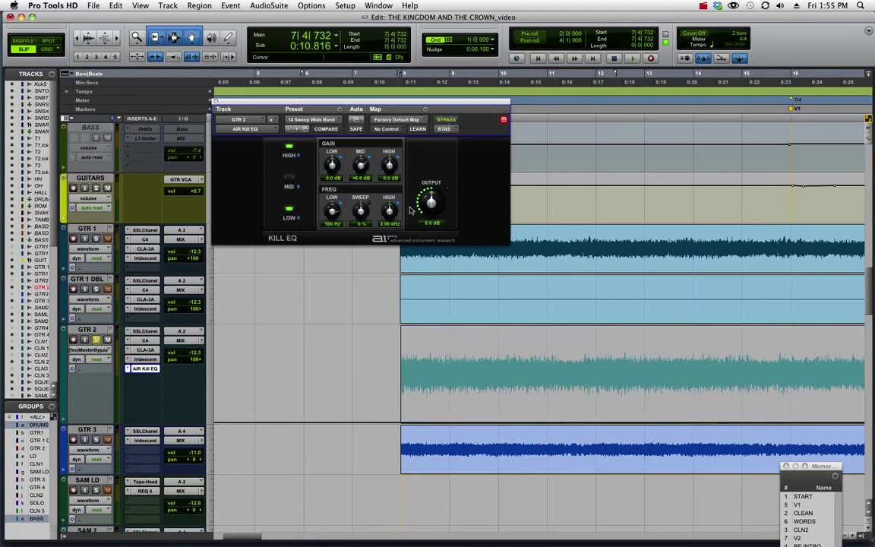
- Place the start point just before the guitar region and bypass the Kill EQ
click(391, 372)
drag(393, 372, 492, 367)
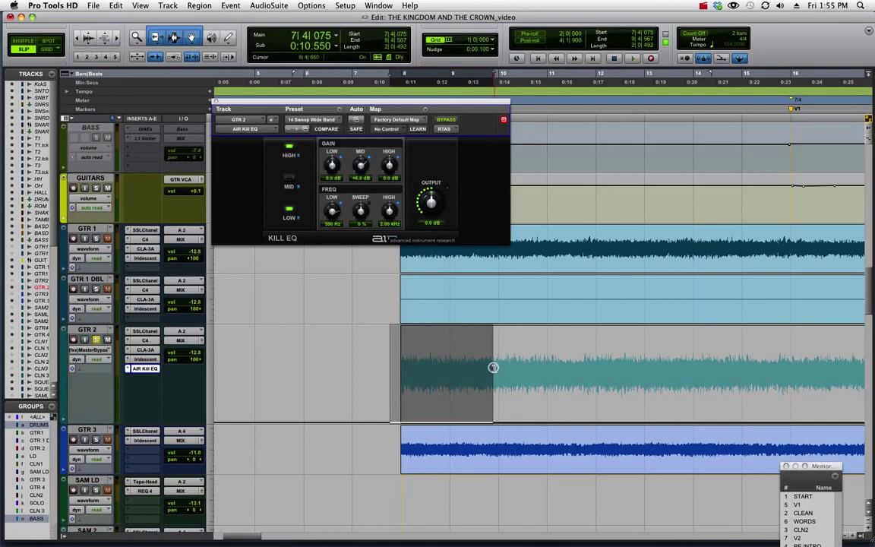
click(388, 362)
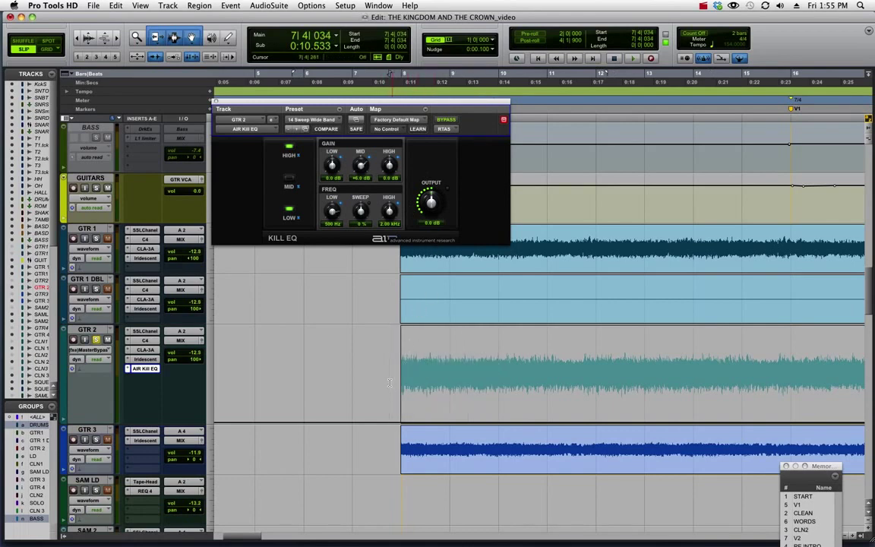
click(392, 370)
click(446, 120)
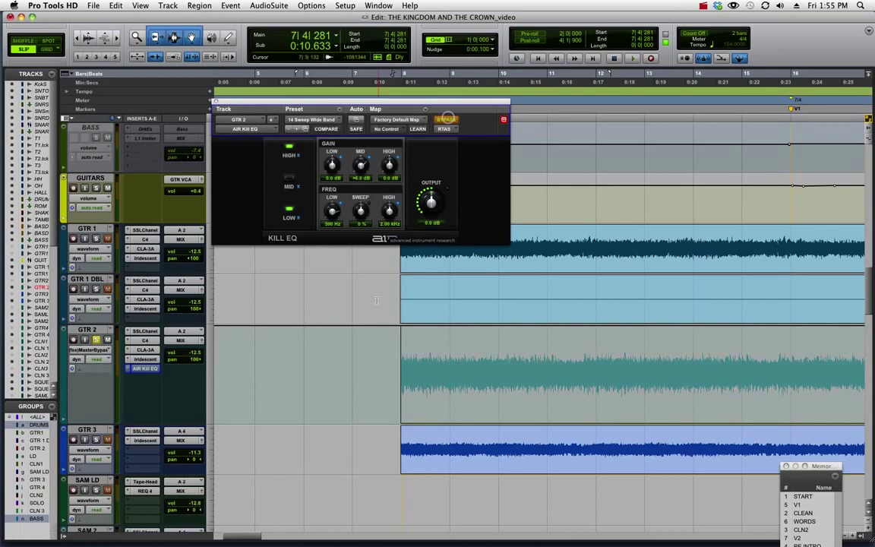
- Play GTR 2 from before the region, toggling the Kill EQ bypass with Shift+A, then stop
drag(398, 357, 595, 368)
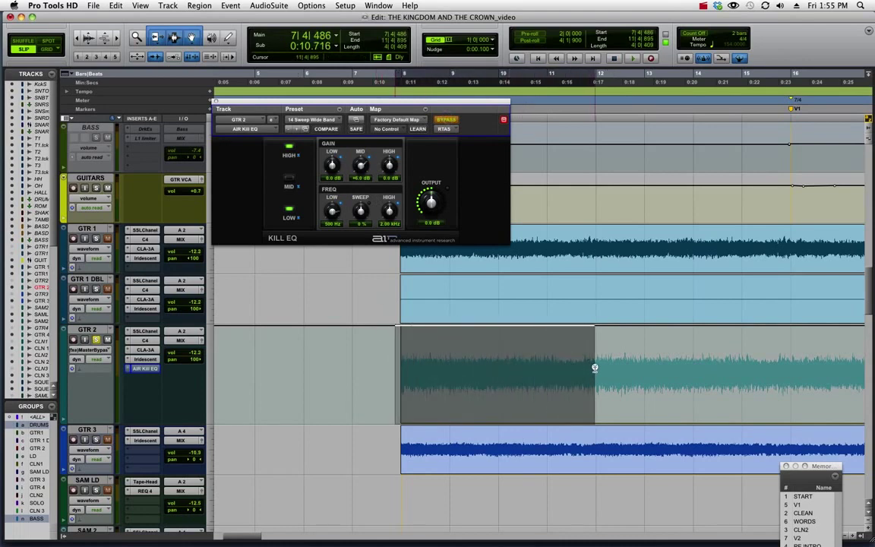
click(395, 377)
key(space)
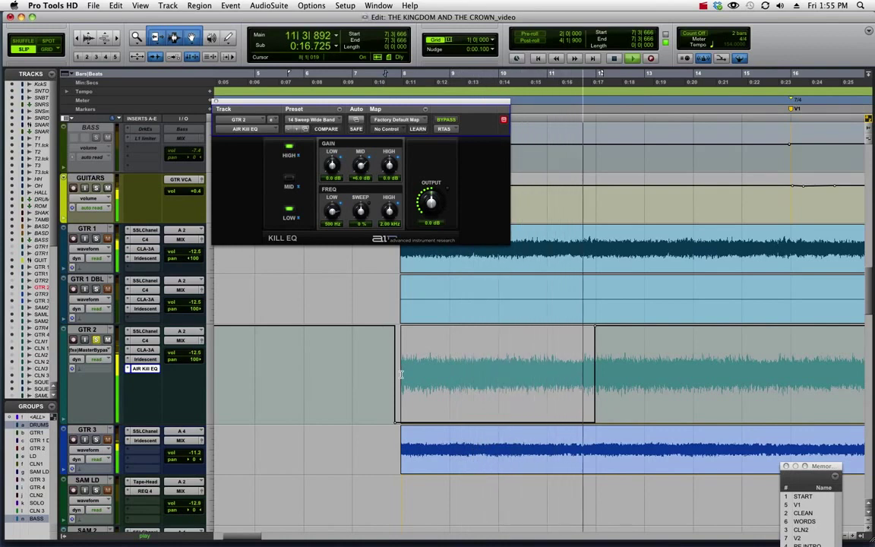
key(shift+a)
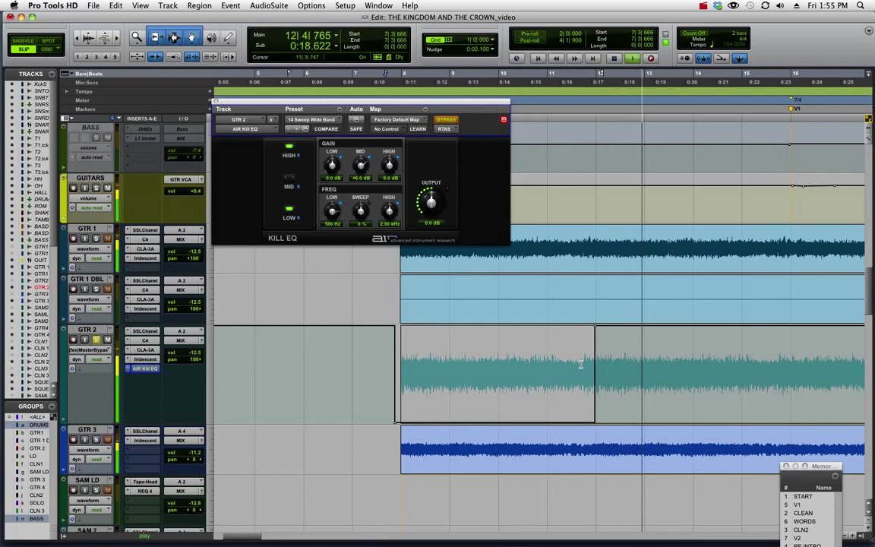
key(space)
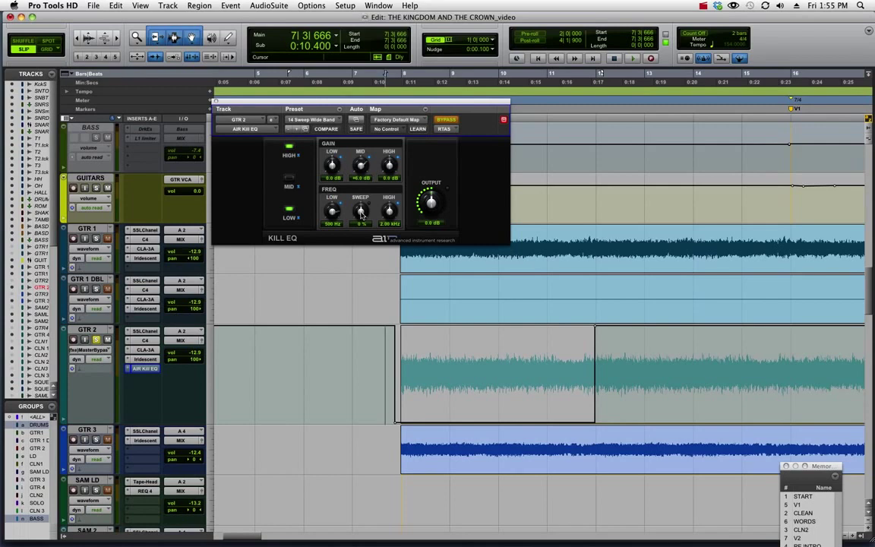
- Enable automation for the Kill EQ 'Sweep' knob and display its automation line on GTR 2
right_click(361, 215)
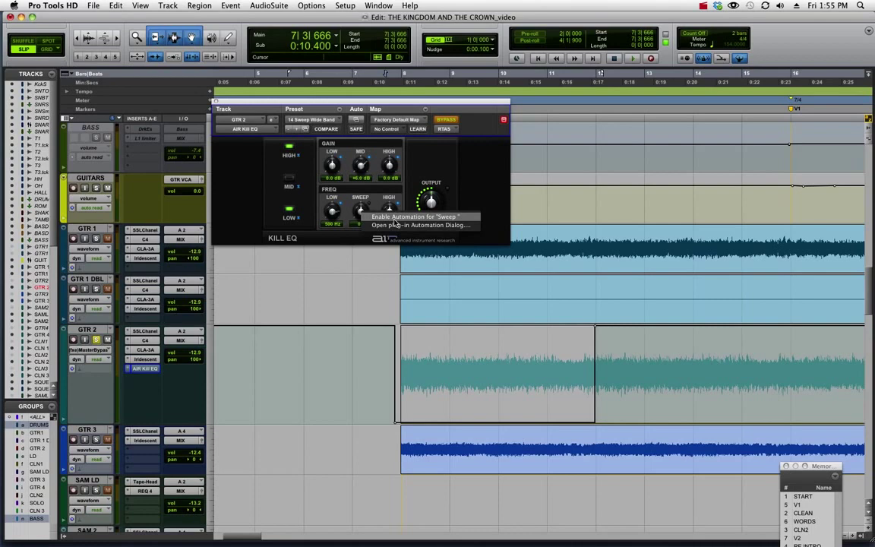
click(393, 220)
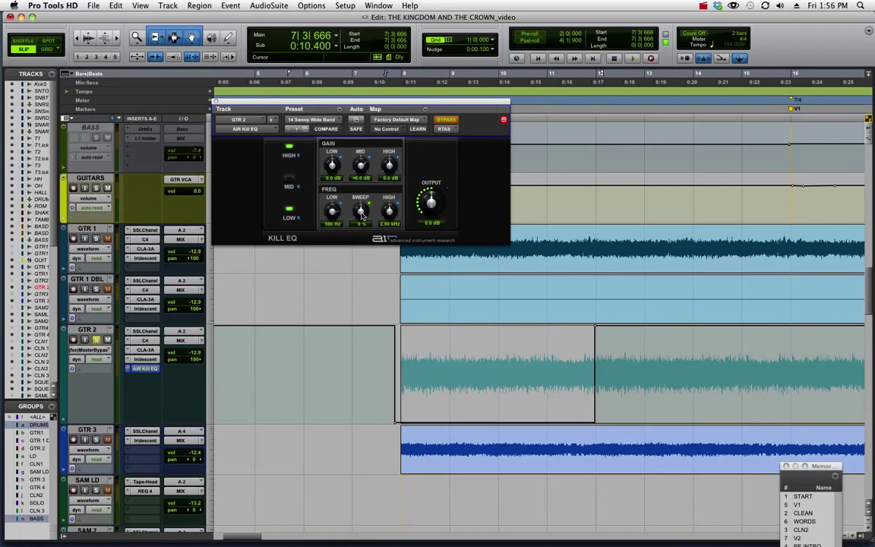
click(429, 339)
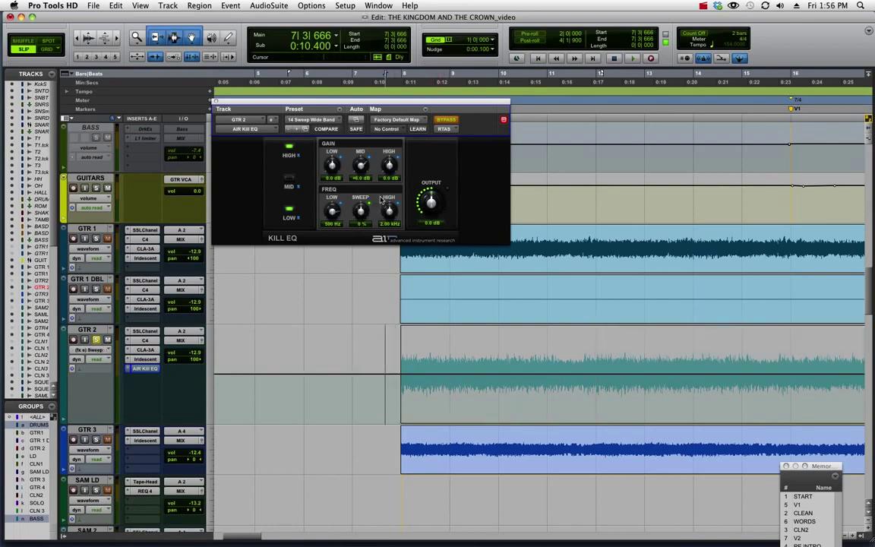
- Set Sweep to -10 %, add a breakpoint ramping it to +10 %, and play the ramp back
drag(362, 210, 366, 221)
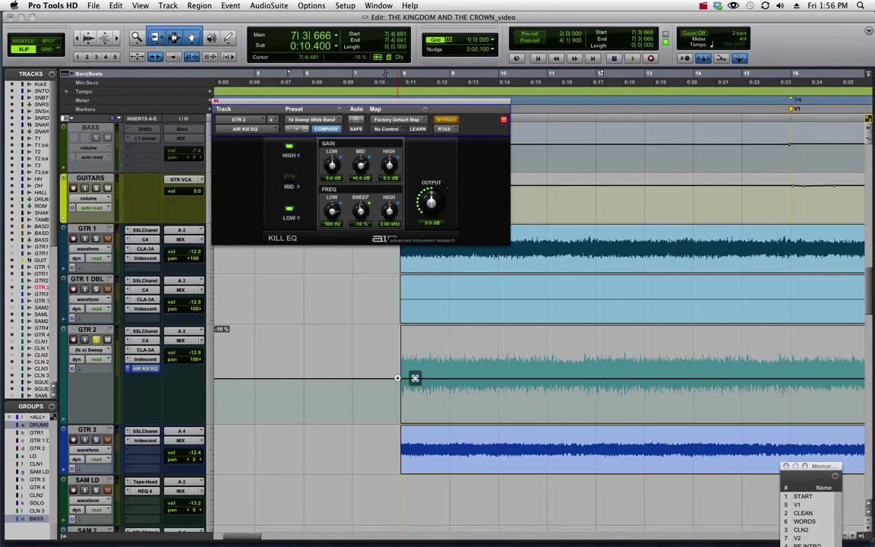
drag(579, 379, 594, 369)
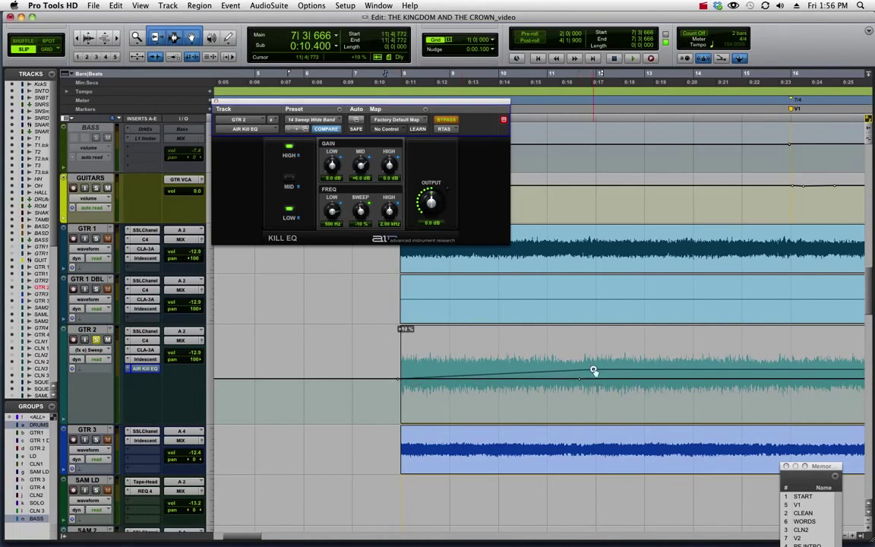
click(384, 385)
key(space)
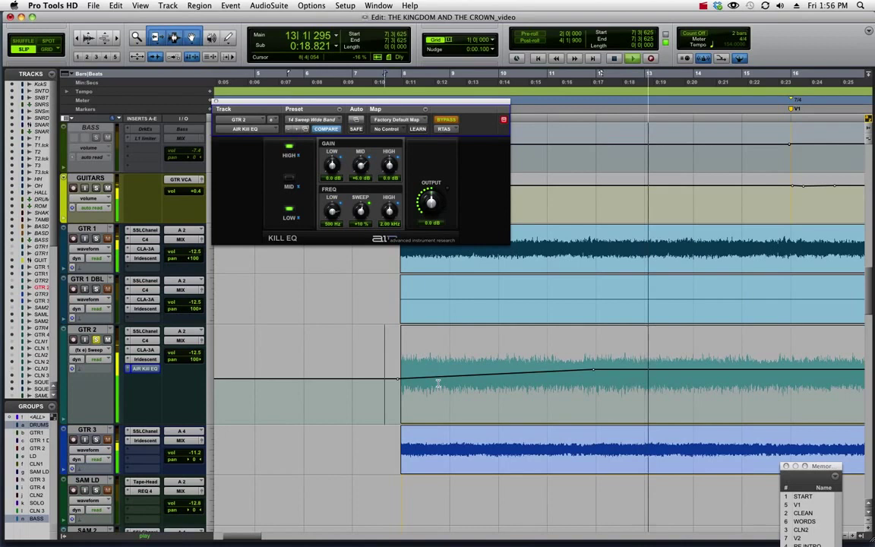
key(space)
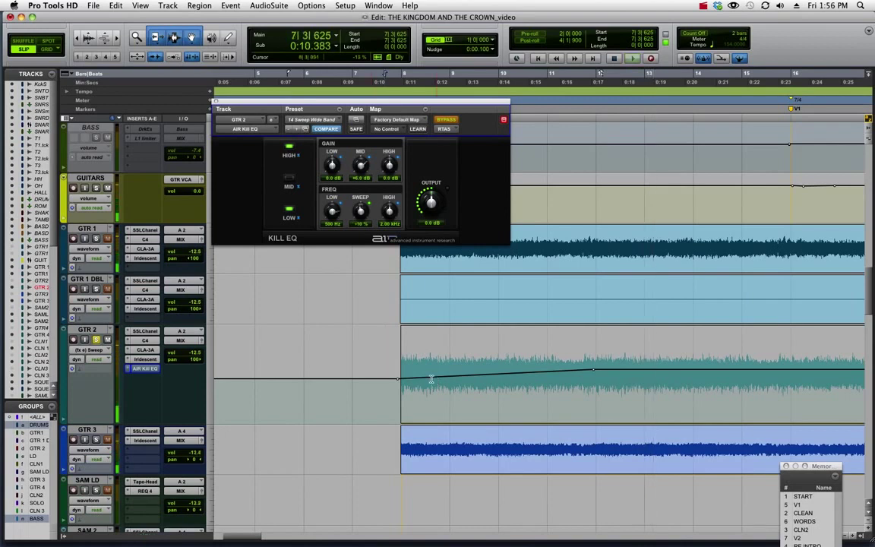
click(374, 383)
- Switch GTR 2 to latch mode and write a dip-and-rise Sweep move during playback
click(97, 360)
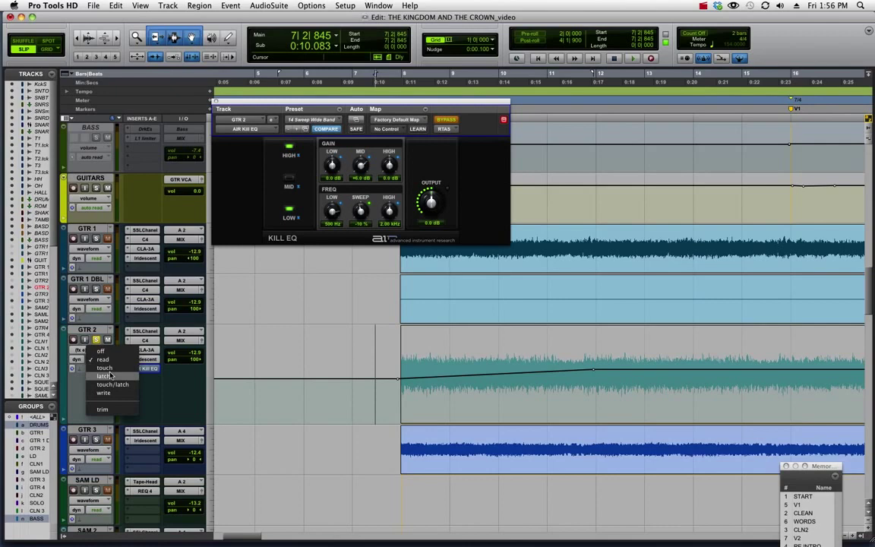
alt+click(104, 376)
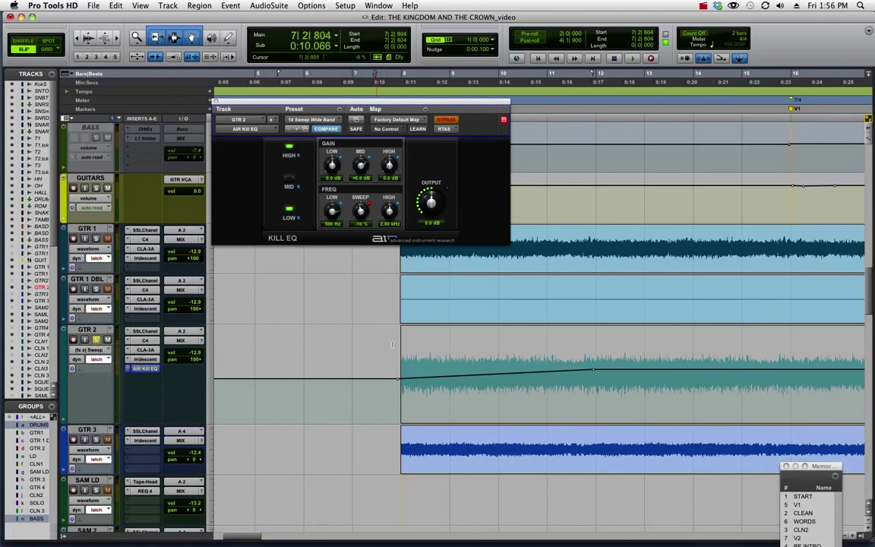
key(space)
drag(361, 222, 358, 214)
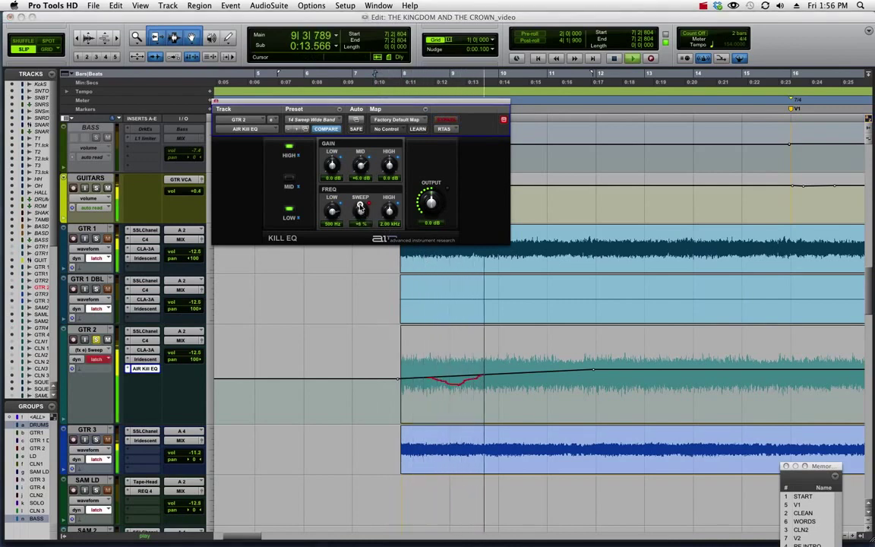
drag(360, 207, 360, 213)
key(space)
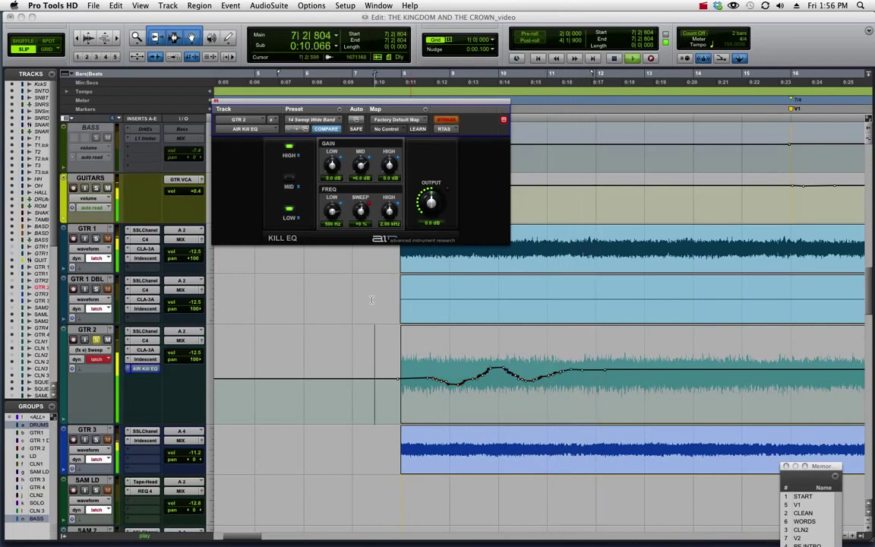